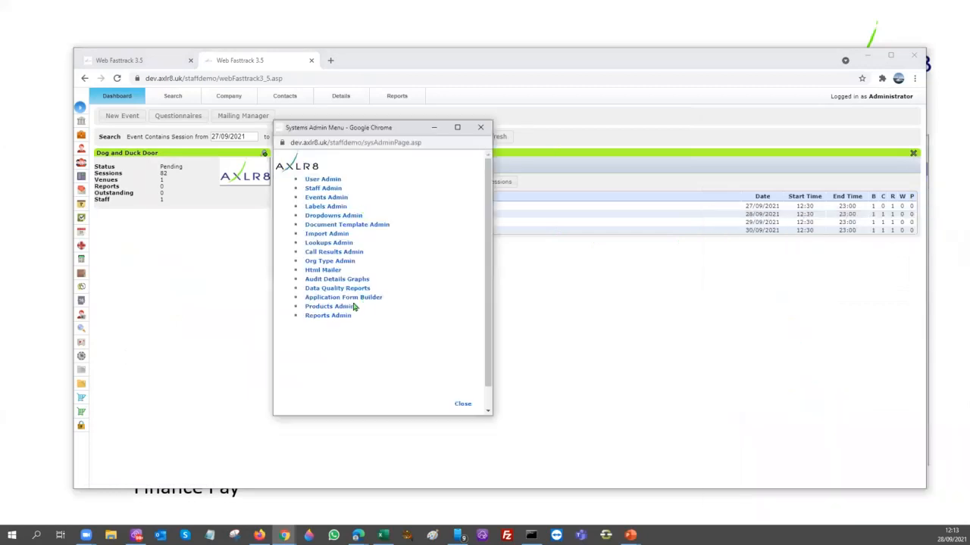
Open the Expenses Settings in Dropdowns Admin and examine the company expense categories and submission stages.
left_click(331, 217)
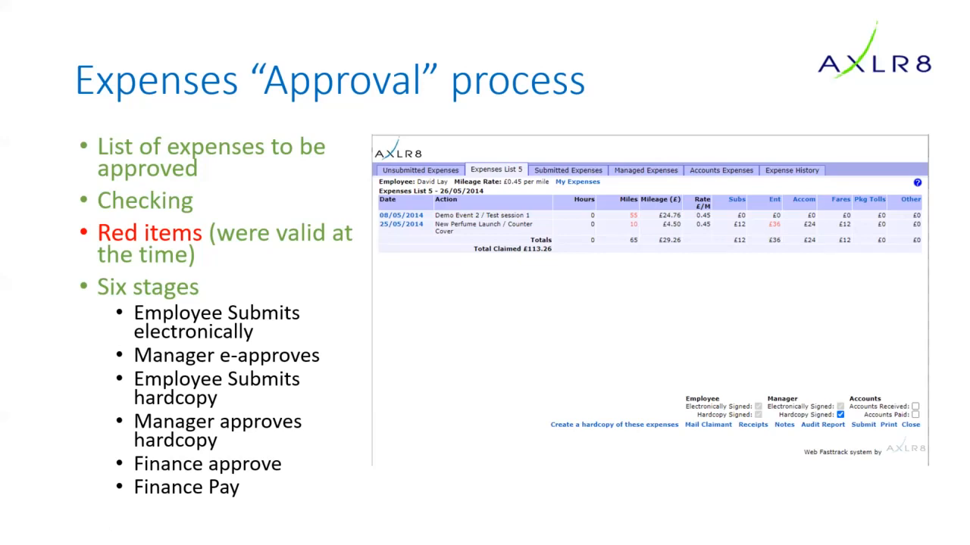
key("alt+Tab")
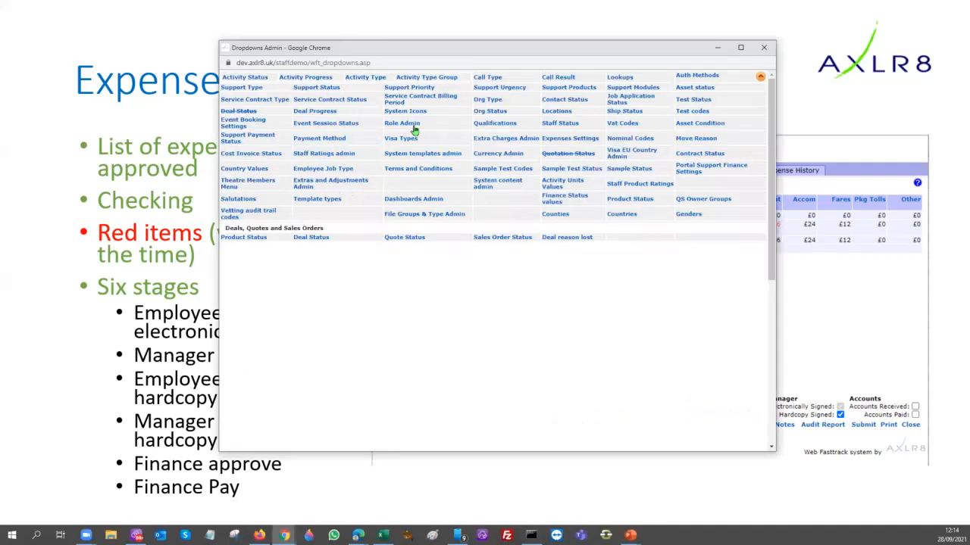
left_click(565, 141)
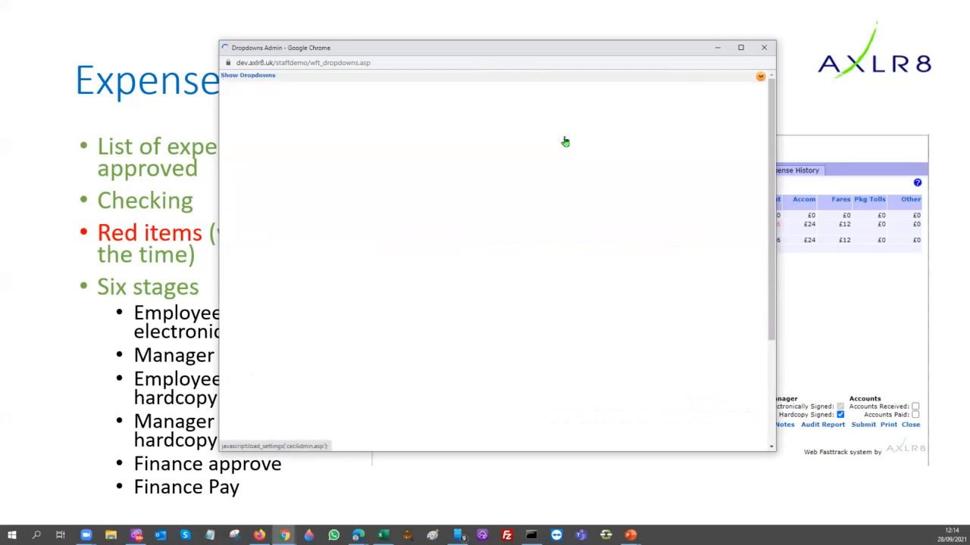
scroll(442, 293, "down", 3)
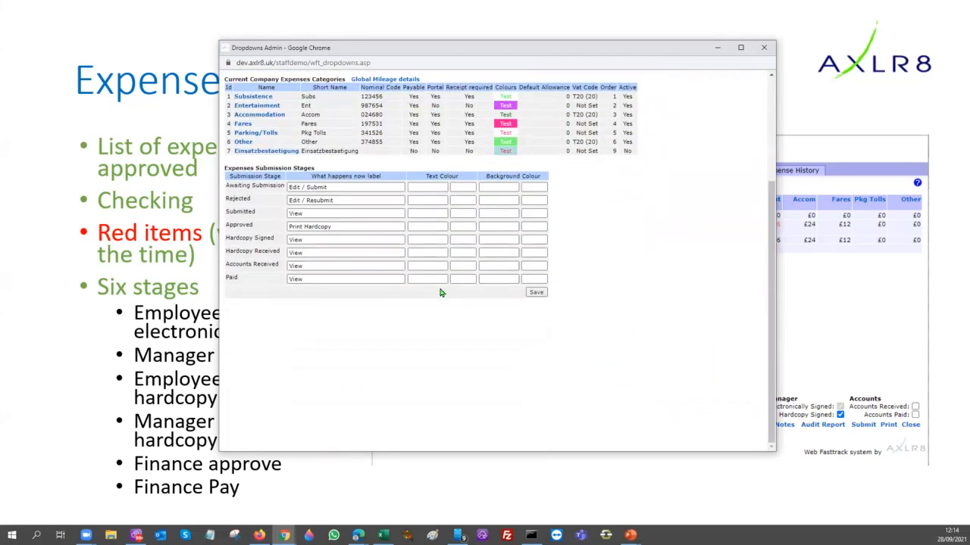
scroll(441, 291, "up", 2)
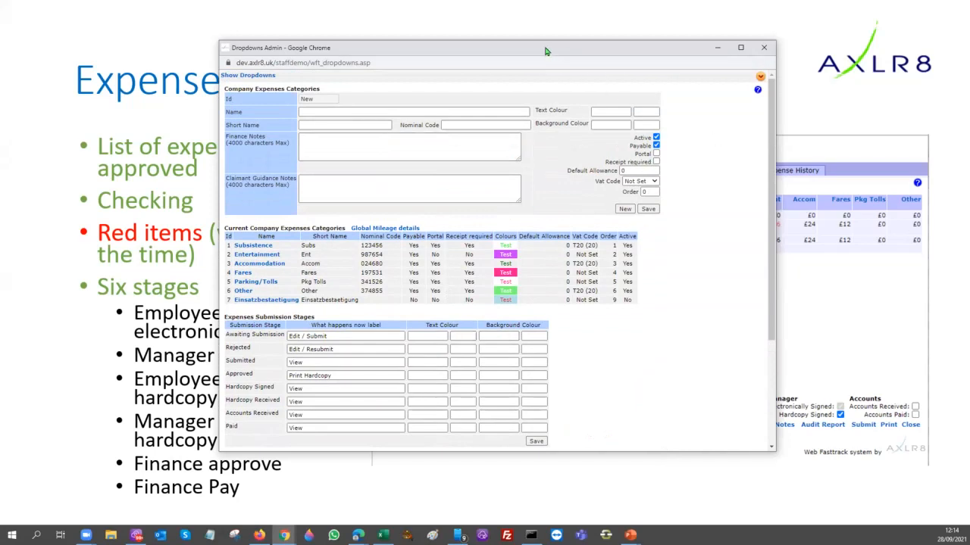
Open the Subsistence expense category and read through its claimant guidance notes.
left_click(326, 145)
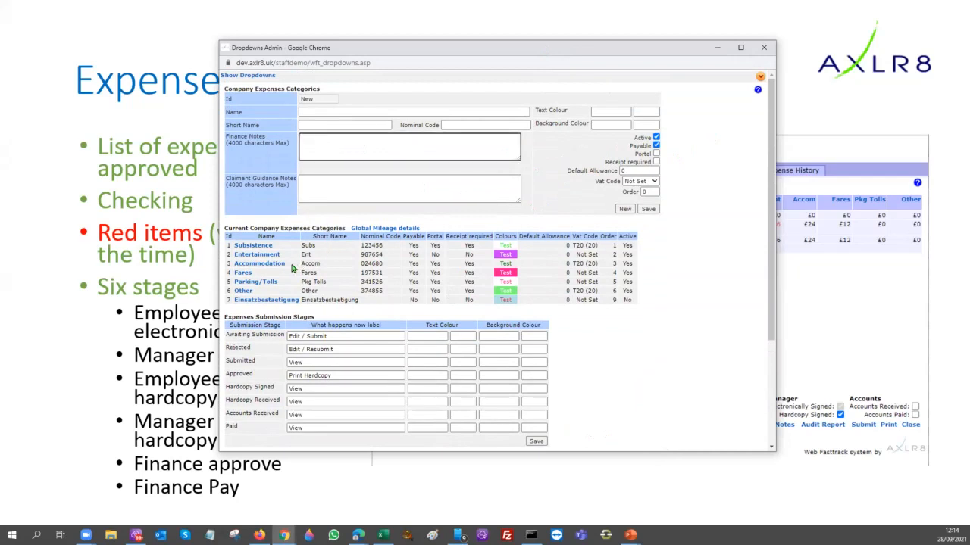
left_click(261, 247)
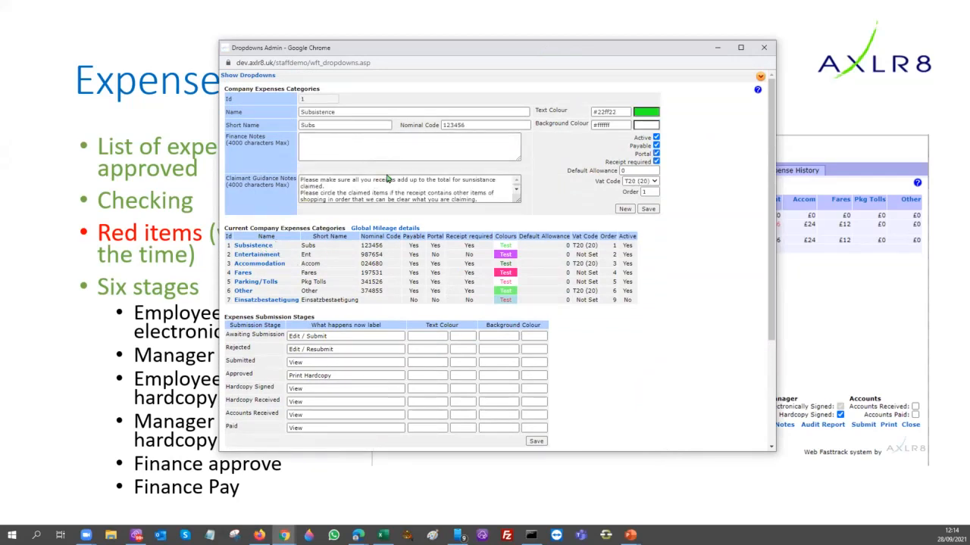
scroll(428, 179, "down", 2)
scroll(423, 159, "down", 3)
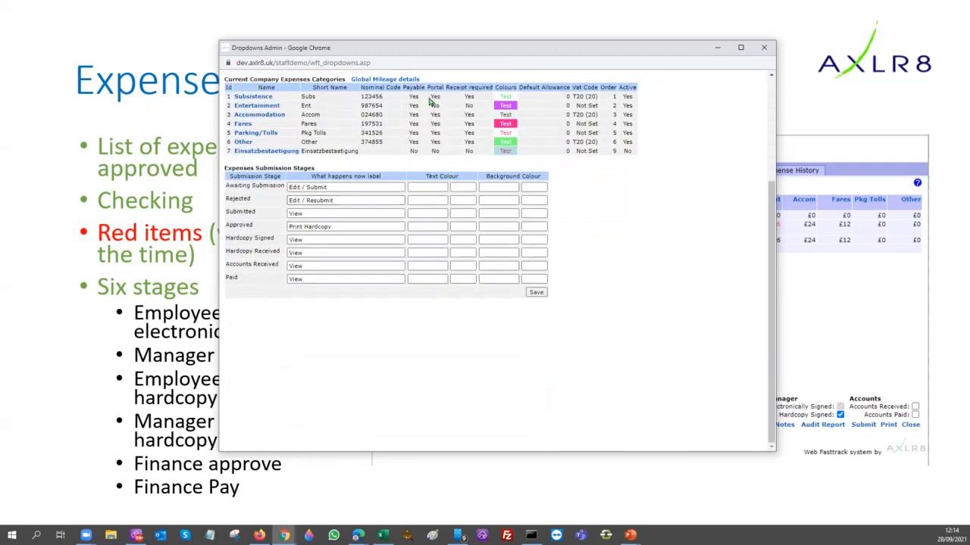
scroll(416, 137, "up", 3)
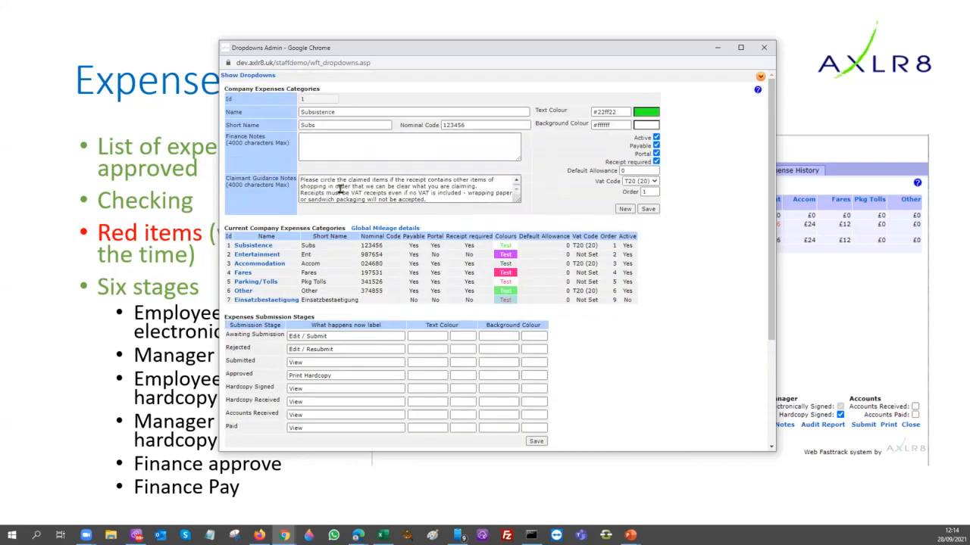
scroll(321, 189, "up", 2)
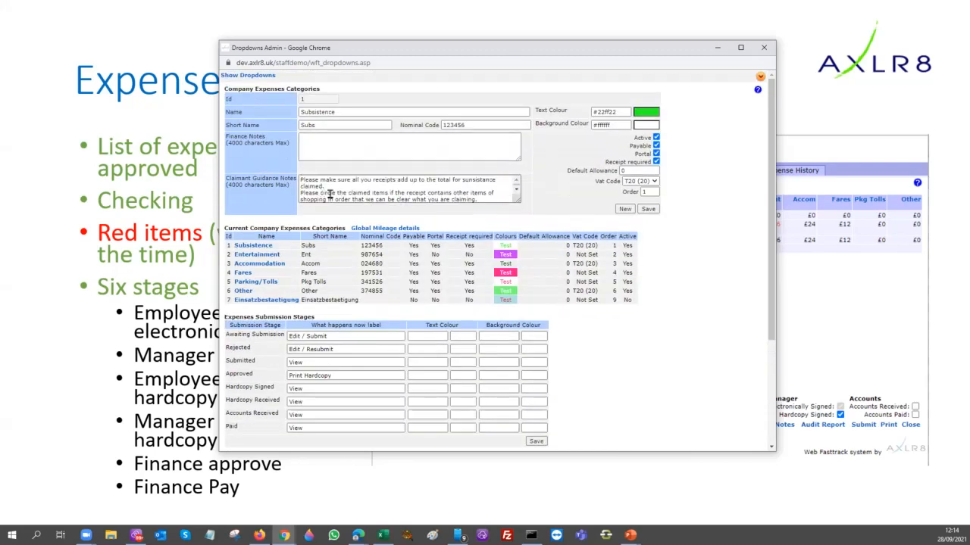
Correct the misspelled word before "claimed" to "subsistance" in the Subsistence category's Claimant Guidance Notes.
left_click(470, 179)
key("Right")
key("Right")
key("Right")
key("Right")
key("BackSpace")
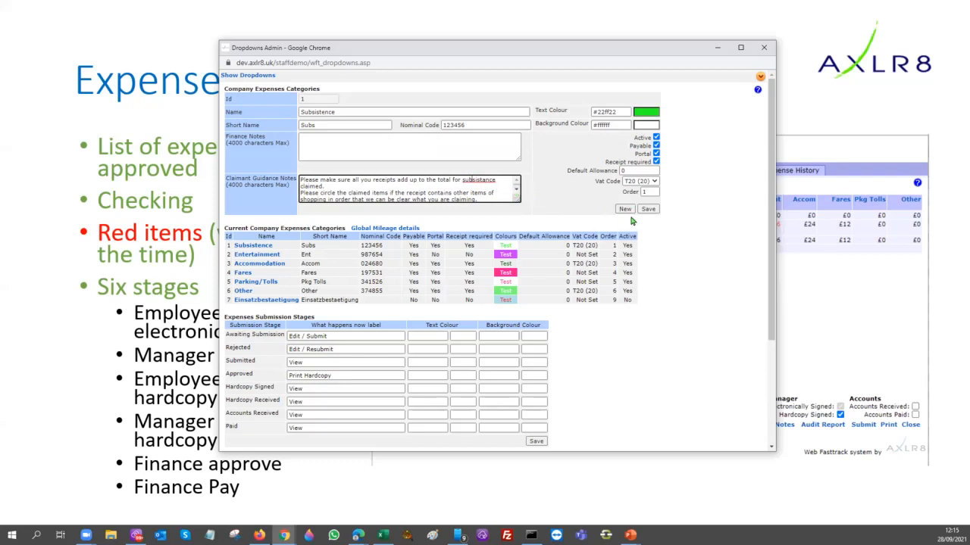
left_click(625, 210)
Enter two short lines of placeholder text in the Subsistence category's Finance Notes.
left_click(323, 151)
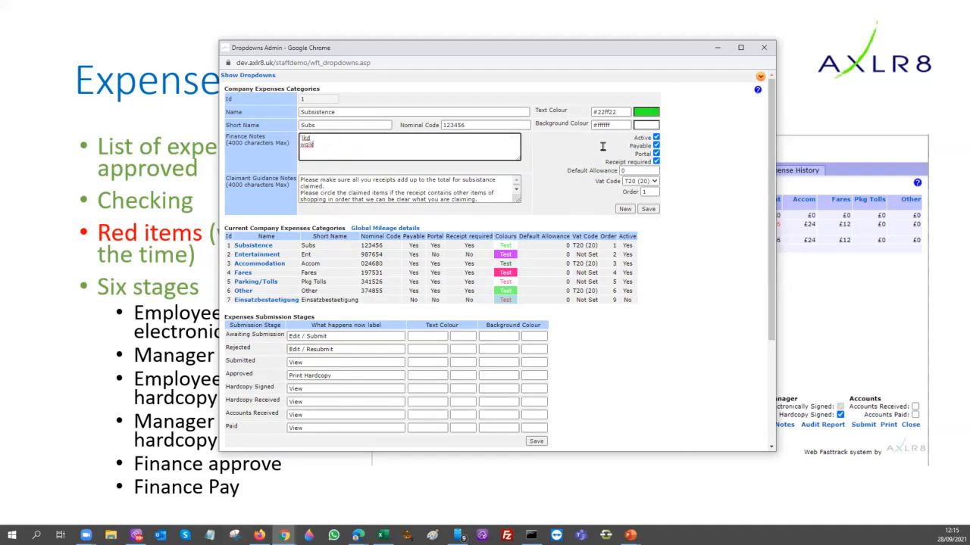
scroll(448, 328, "down", 3)
scroll(447, 329, "up", 3)
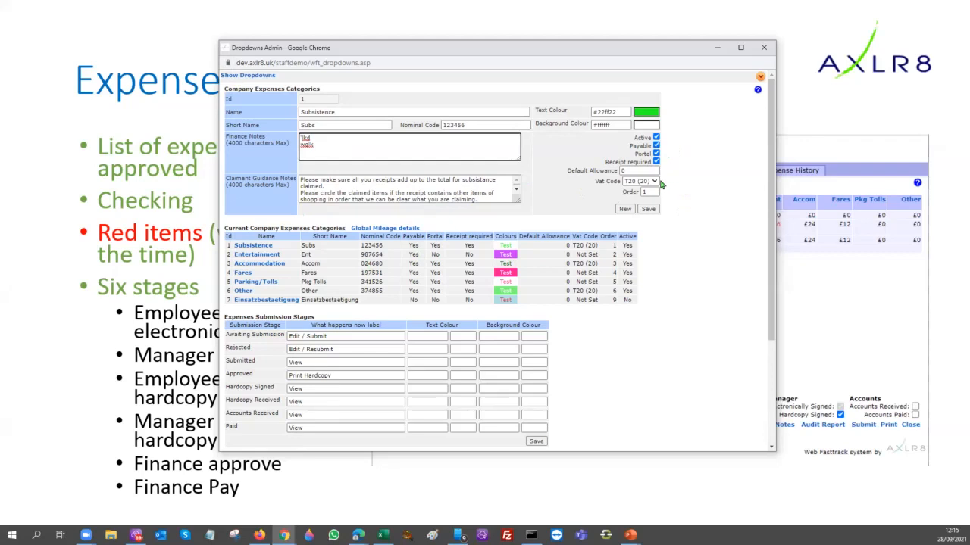
Show the dropdowns list again and load the Nominal Codes page to review the current codes.
left_click(230, 77)
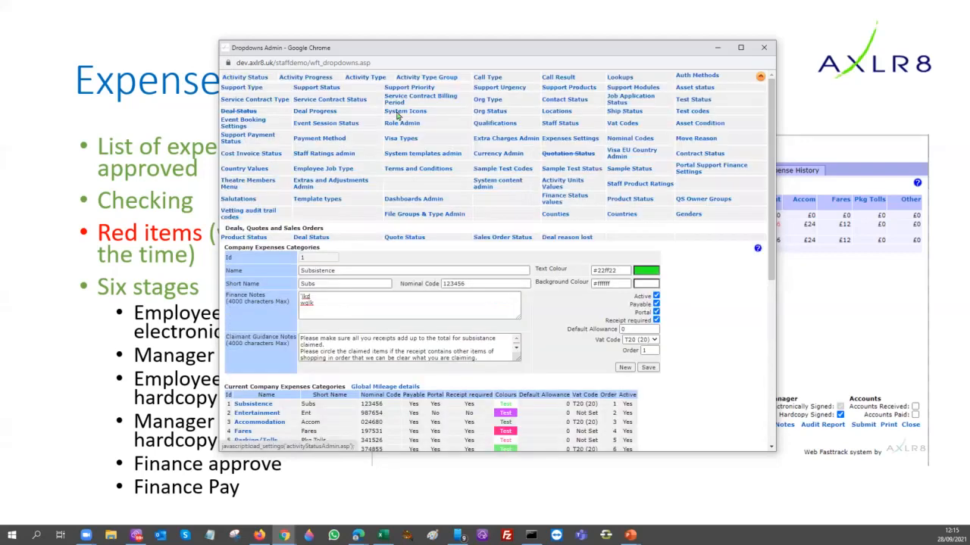
left_click(631, 141)
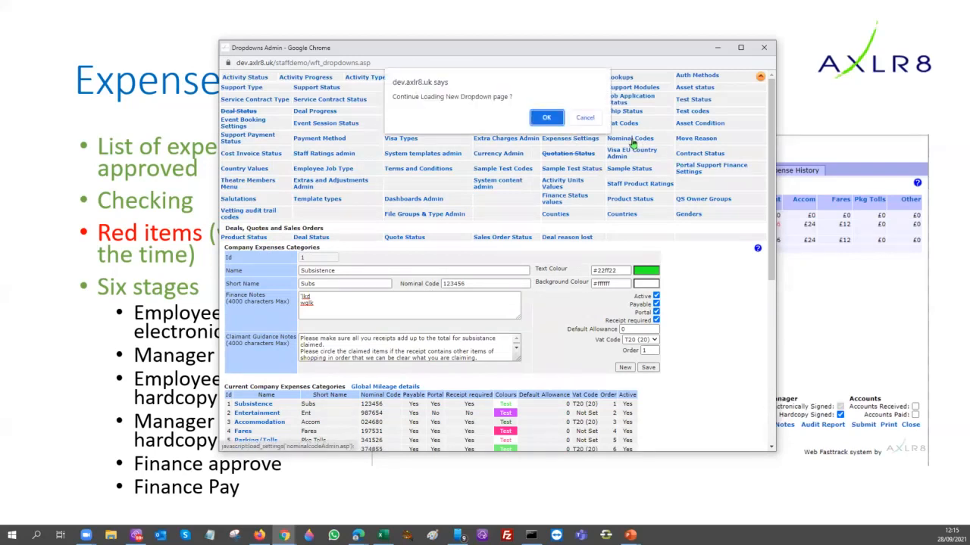
left_click(546, 118)
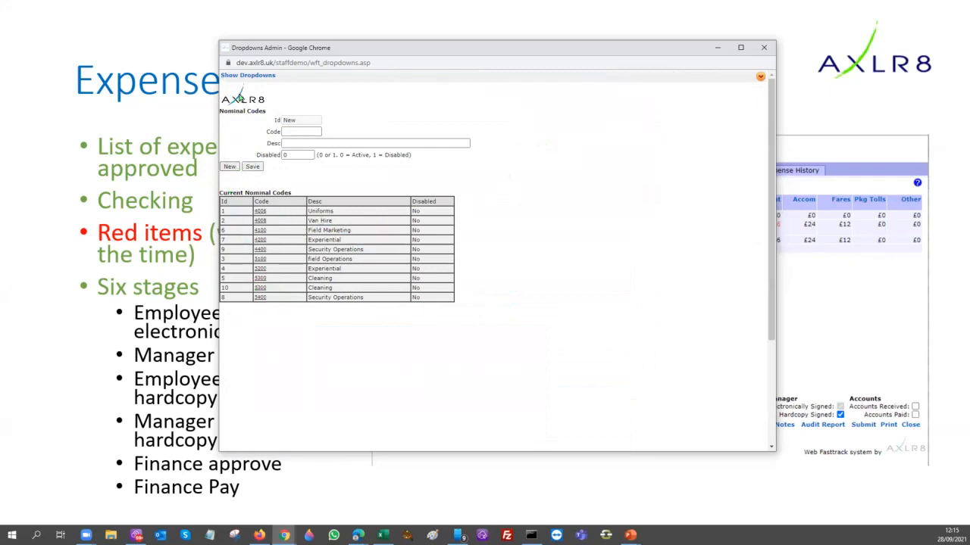
Load the Vat Codes page from the dropdowns list, review the current codes, and close the Dropdowns Admin window.
left_click(246, 76)
left_click_drag(723, 153, 714, 172)
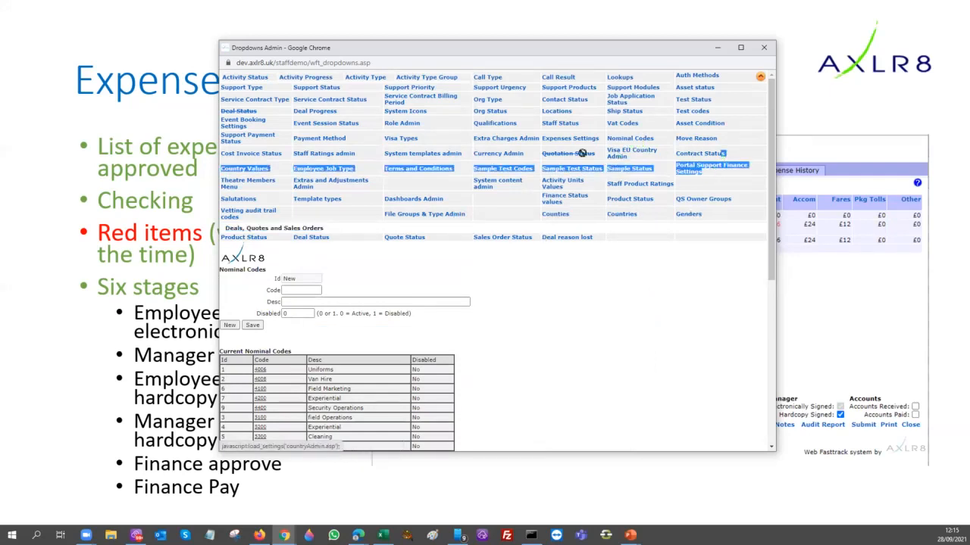
left_click_drag(353, 209, 345, 201)
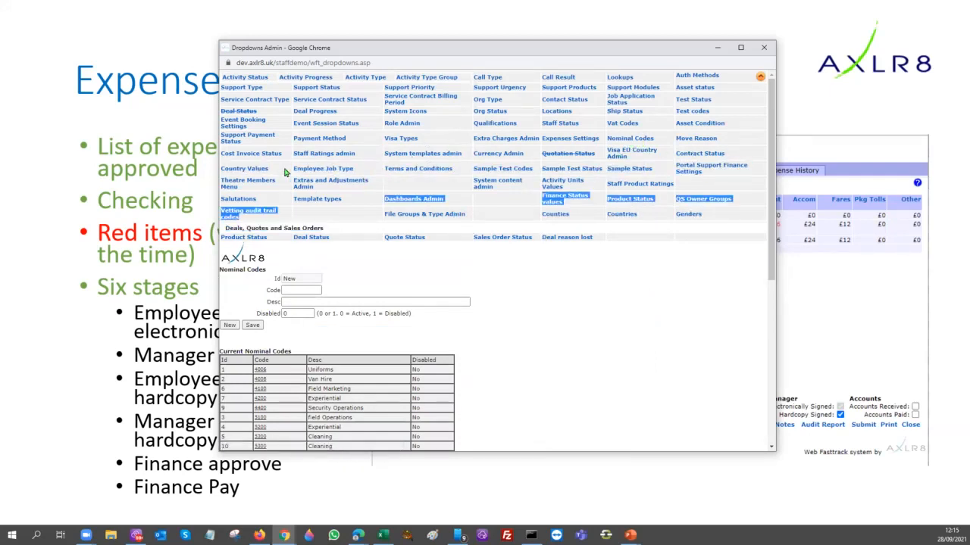
left_click(622, 126)
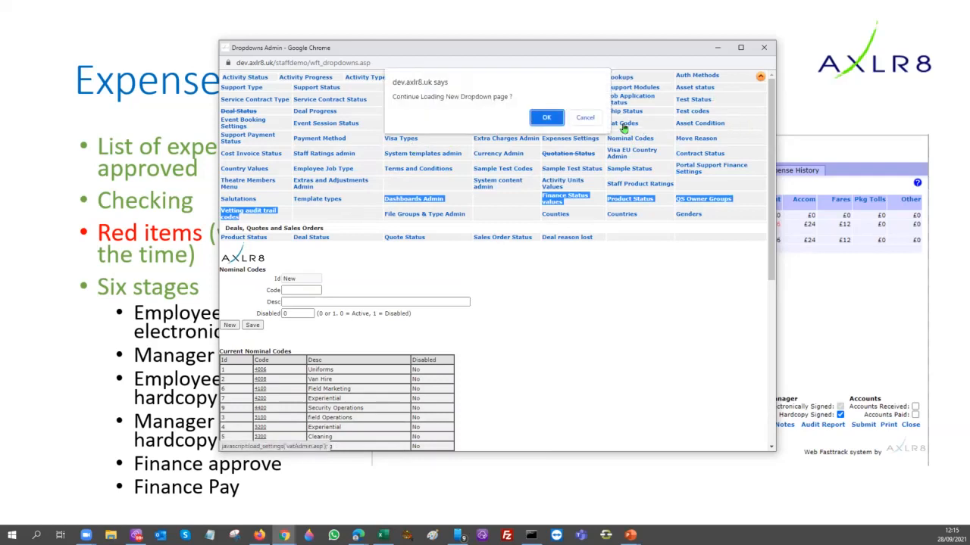
left_click(543, 119)
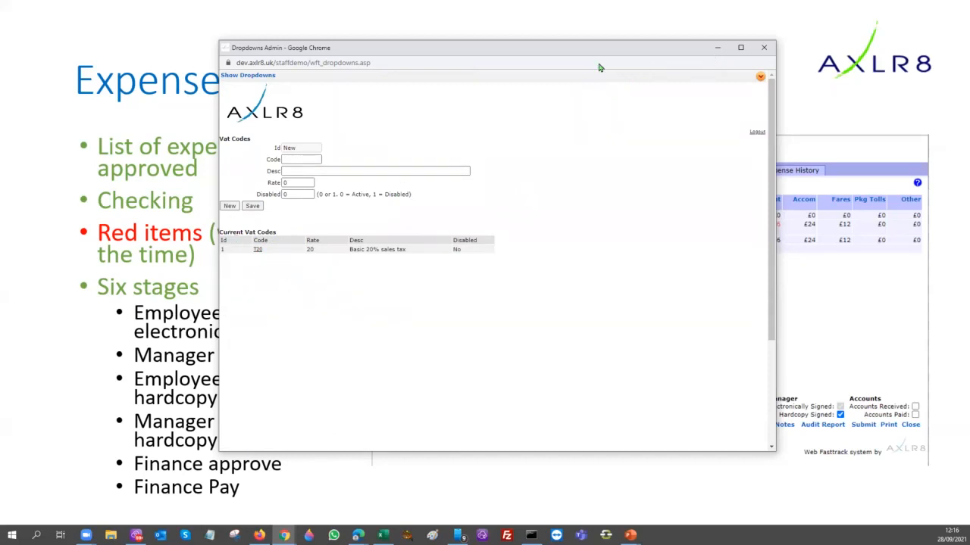
left_click(763, 48)
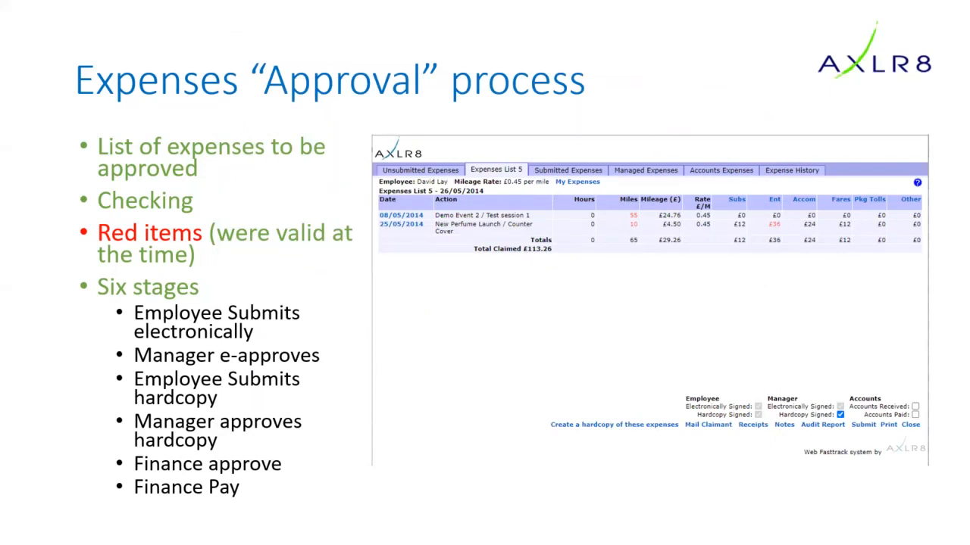
Review the Managed Expenses, Accounts Expenses and Expense History views in Timesheets and Expenses.
key("alt+Tab")
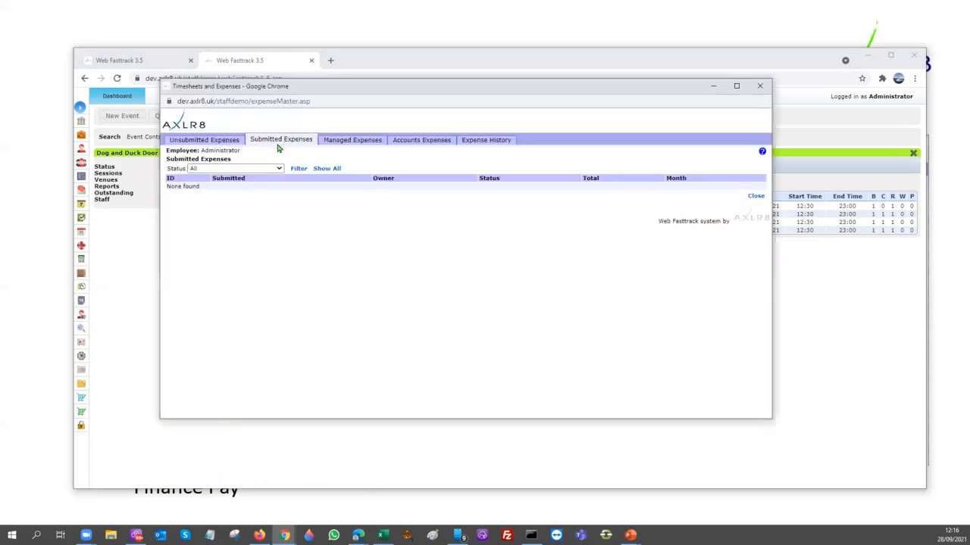
left_click(350, 142)
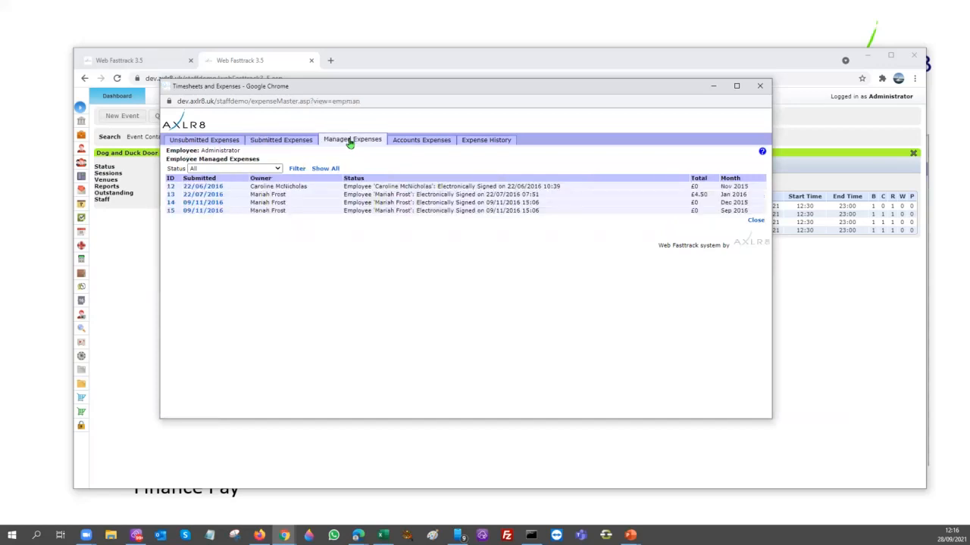
left_click(402, 145)
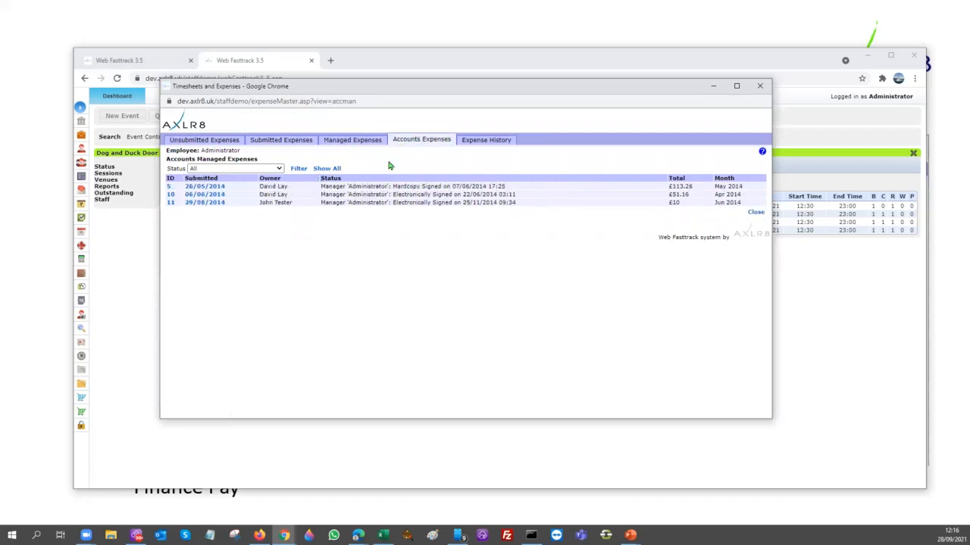
left_click(493, 142)
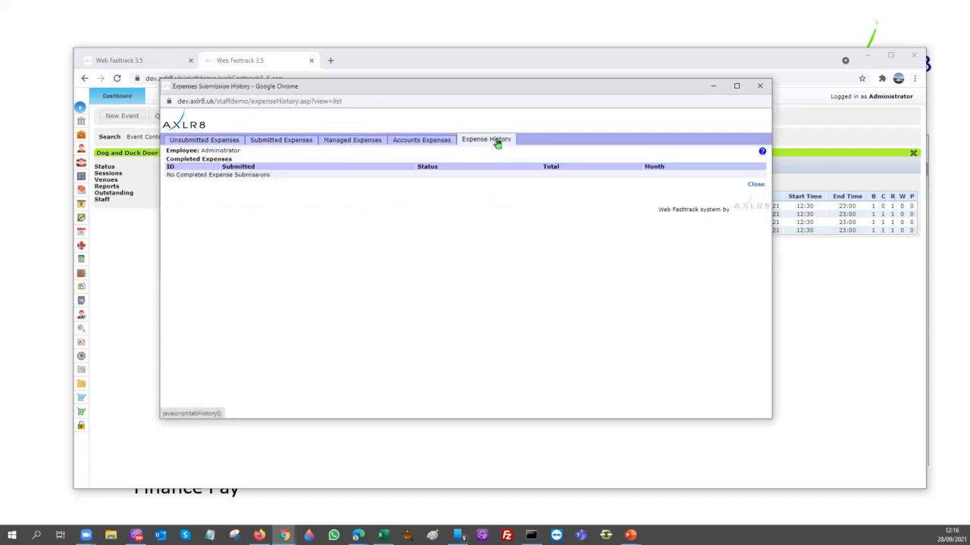
Open the accounts expenses list submitted on 26/05/2014, narrow and reposition its window, and examine the claimed items and sign-off stages.
left_click(430, 143)
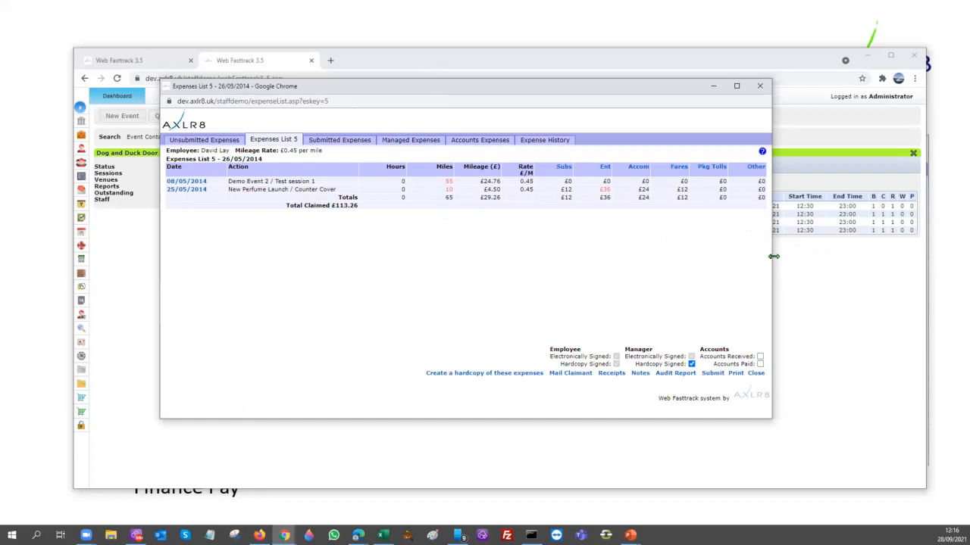
left_click_drag(773, 257, 726, 257)
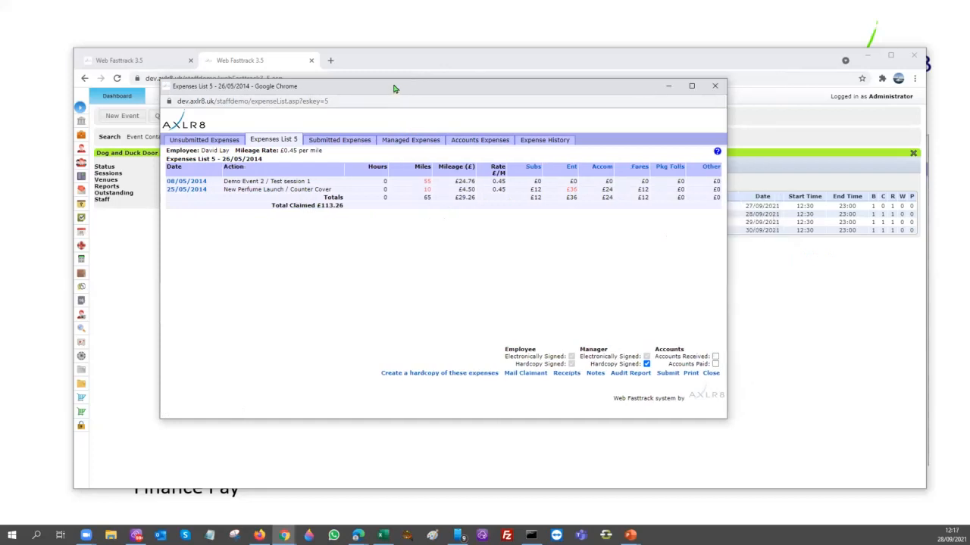
left_click_drag(393, 88, 401, 69)
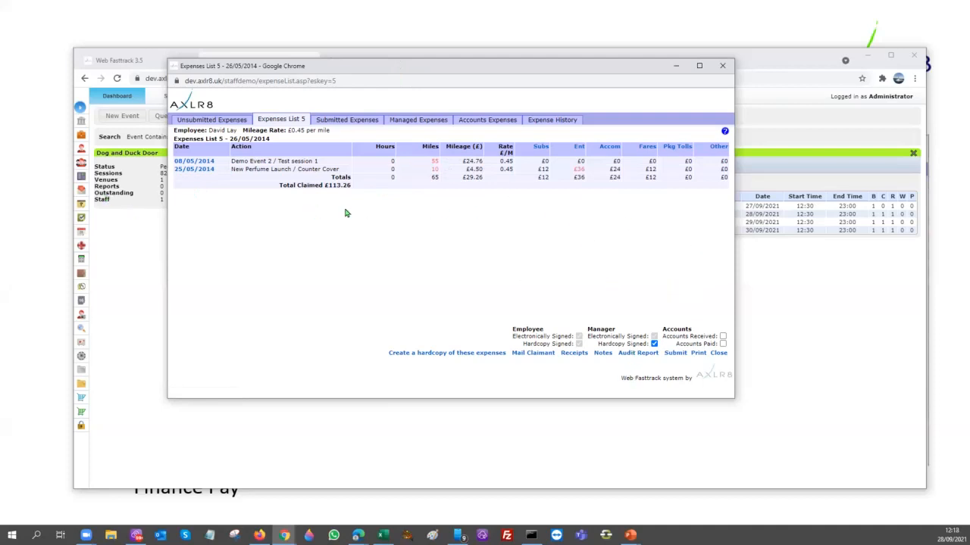
left_click(200, 172)
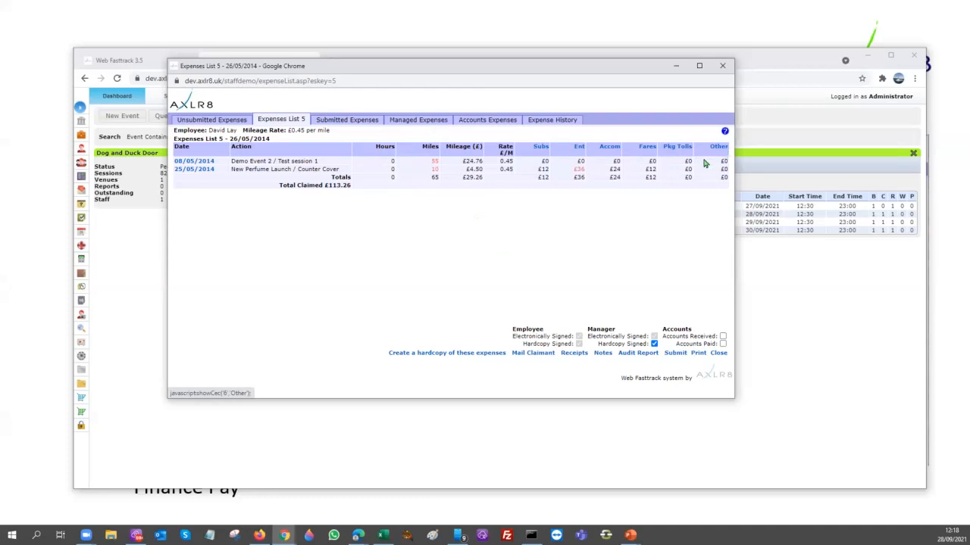
left_click(804, 59)
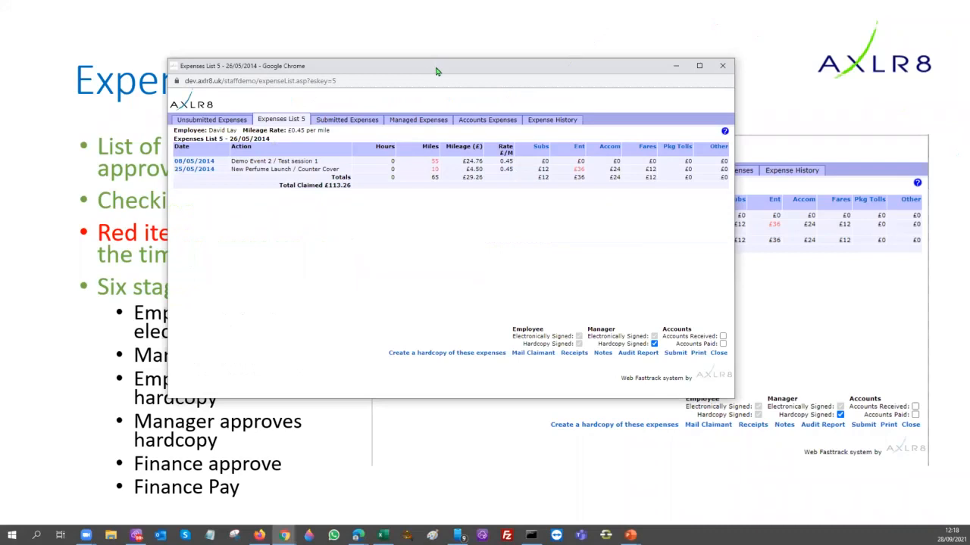
Reopen Timesheets and Expenses from the Web Fasttrack dashboard, minimise the main browser window, and place the expenses window over the slide's screenshot.
key("alt+Tab")
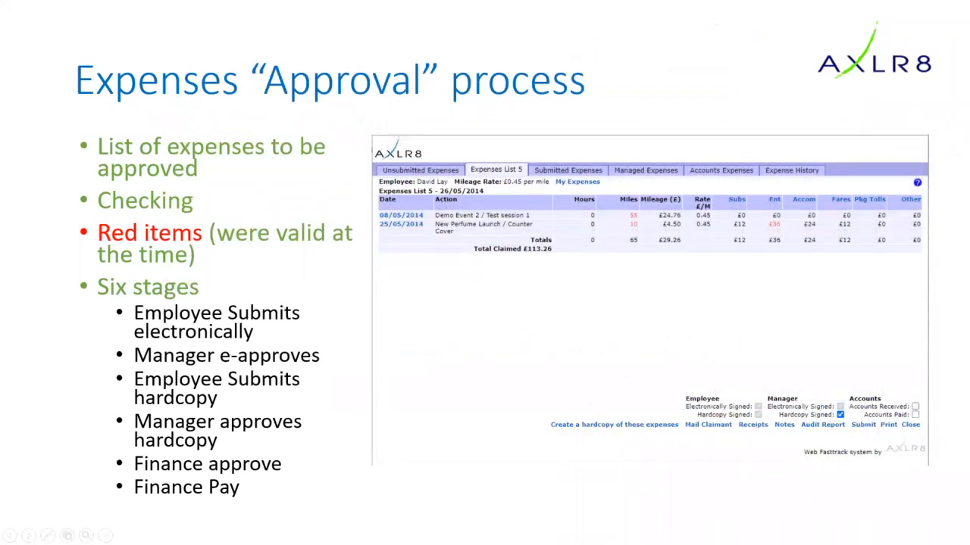
key("alt+Tab")
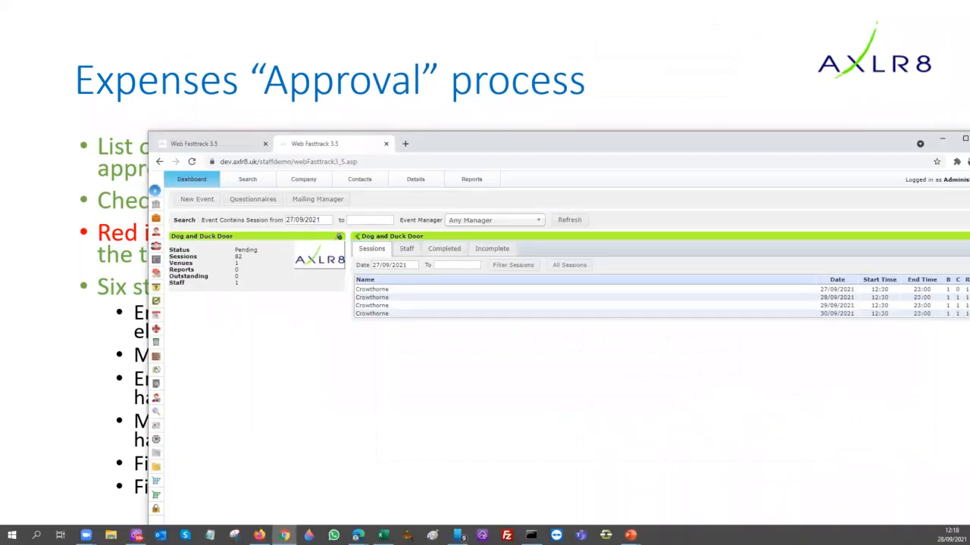
left_click(155, 374)
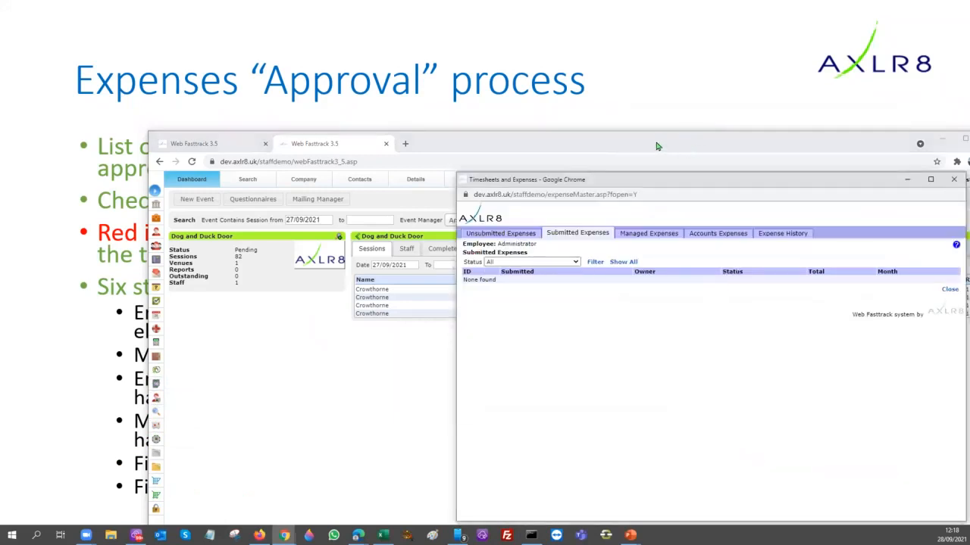
left_click(769, 147)
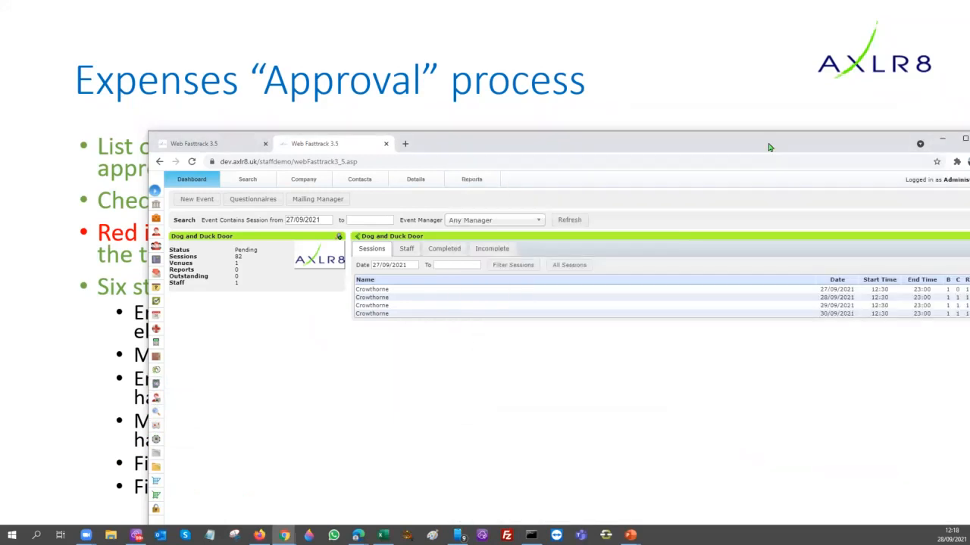
left_click(942, 140)
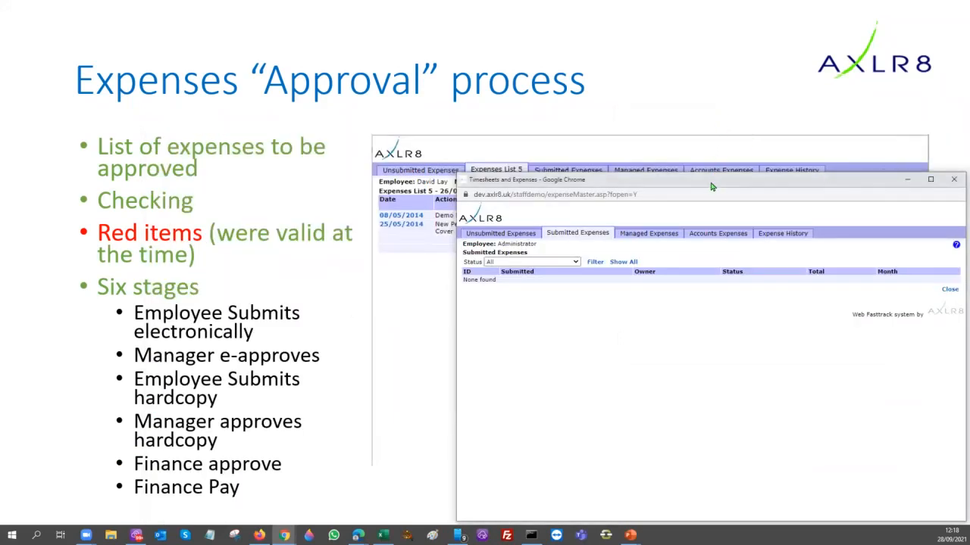
left_click_drag(684, 175, 597, 113)
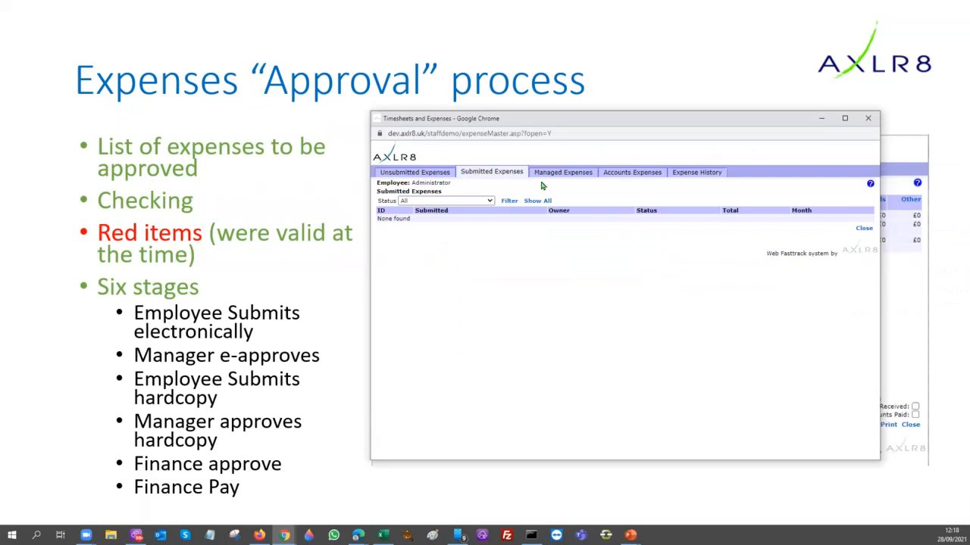
Open the accounts expenses list submitted on 26/05/2014 and highlight the entertainment amount of the 25/05/2014 entry.
left_click(639, 173)
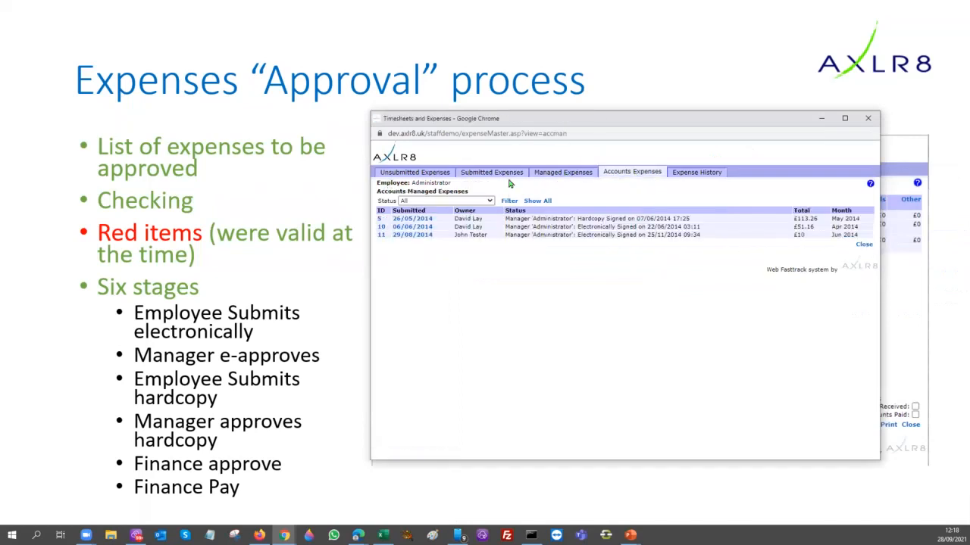
left_click(407, 221)
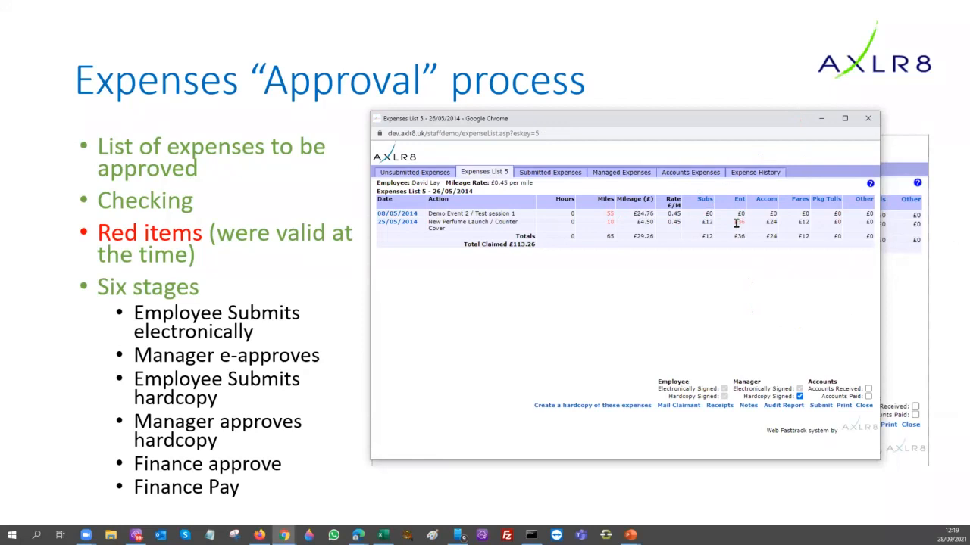
left_click_drag(733, 225, 744, 227)
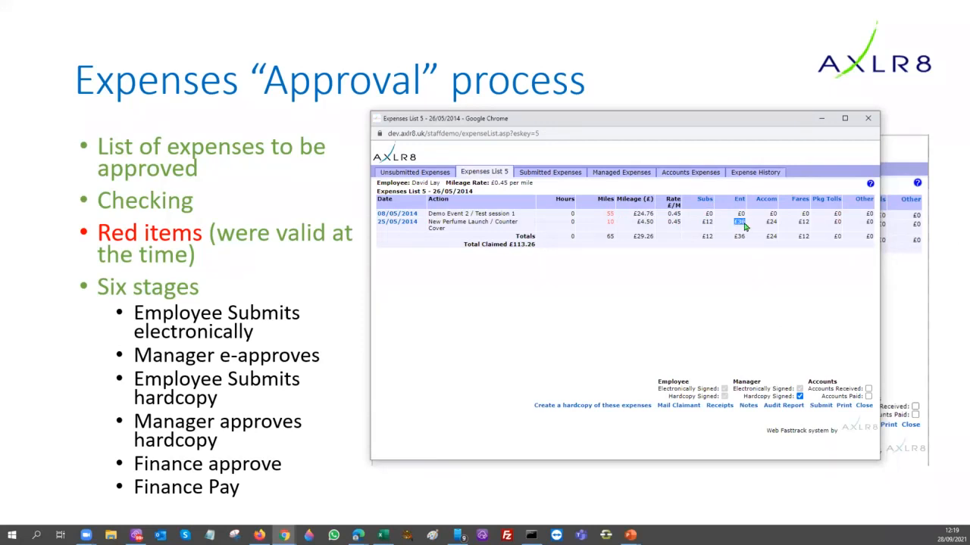